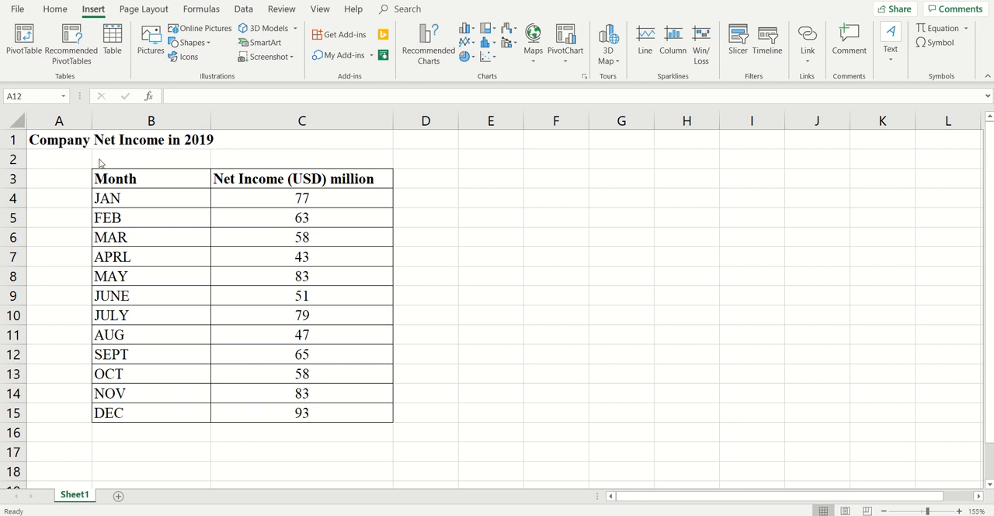
Insert a Radar with Markers chart from the month and net income table B3:C15 and place it beside the table.
{"action": "left_click_drag", "start_coordinate": [98, 178], "coordinate": [343, 413]}
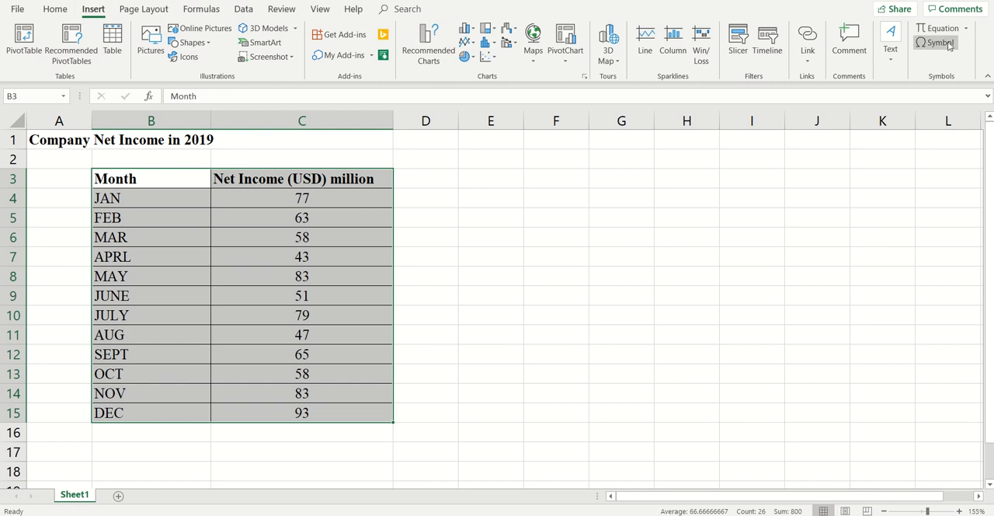
{"action": "left_click", "coordinate": [585, 77]}
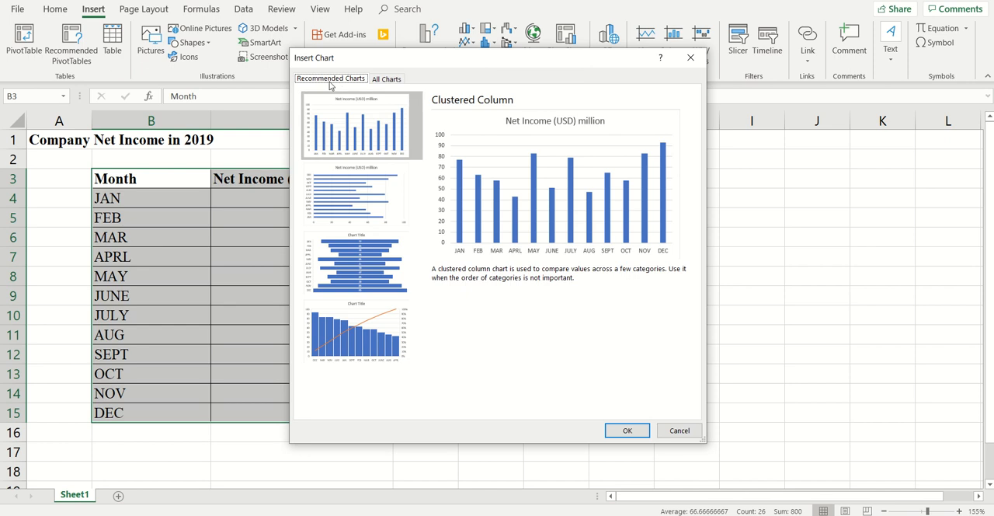
{"action": "left_click", "coordinate": [393, 80]}
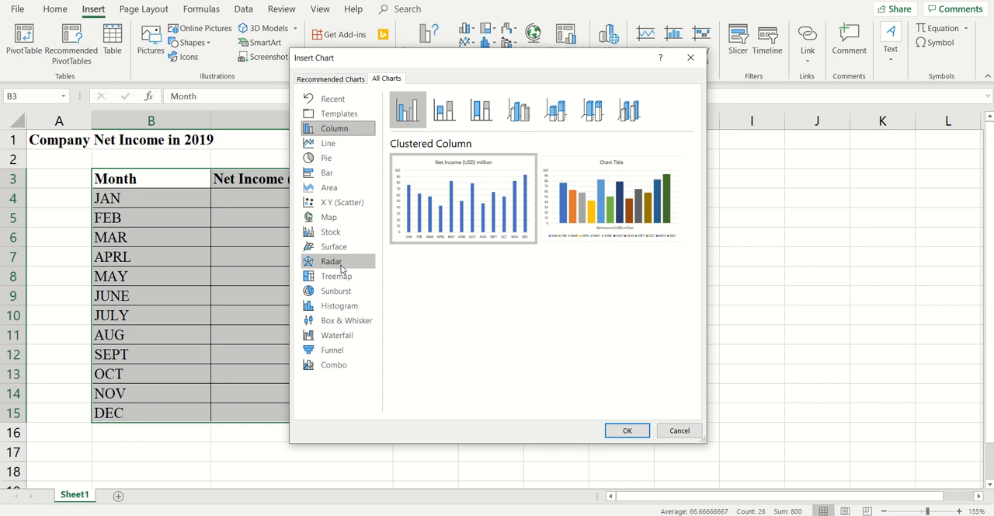
{"action": "left_click", "coordinate": [369, 267]}
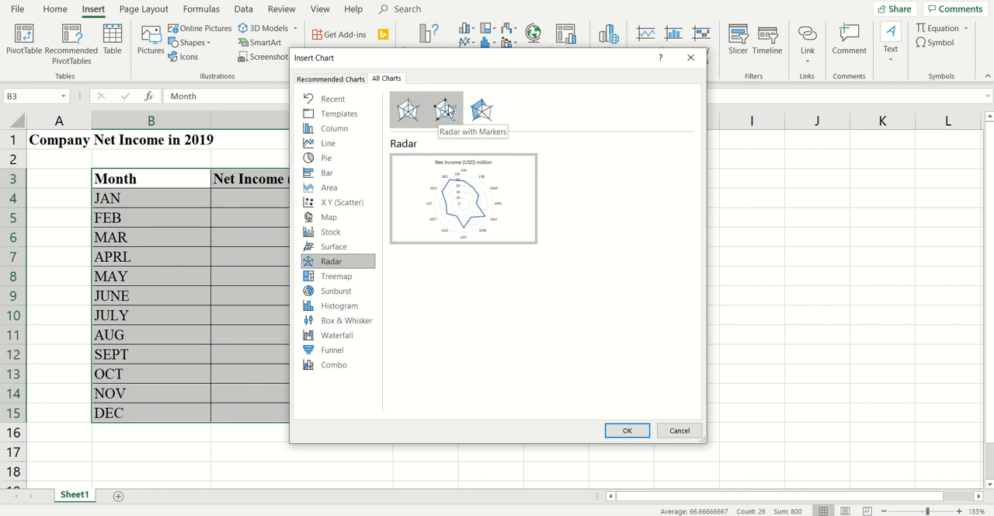
{"action": "left_click", "coordinate": [448, 105]}
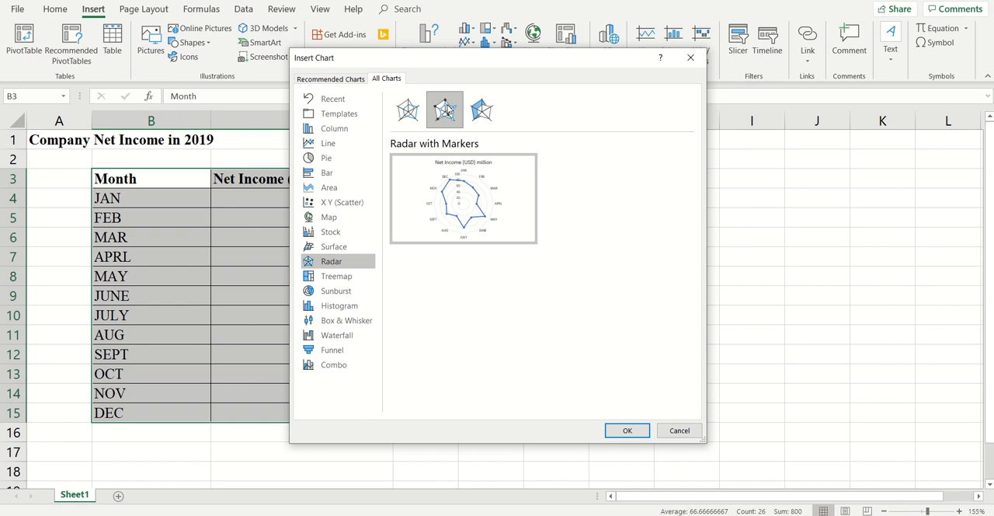
{"action": "left_click", "coordinate": [638, 429]}
{"action": "left_click_drag", "start_coordinate": [349, 204], "coordinate": [555, 191]}
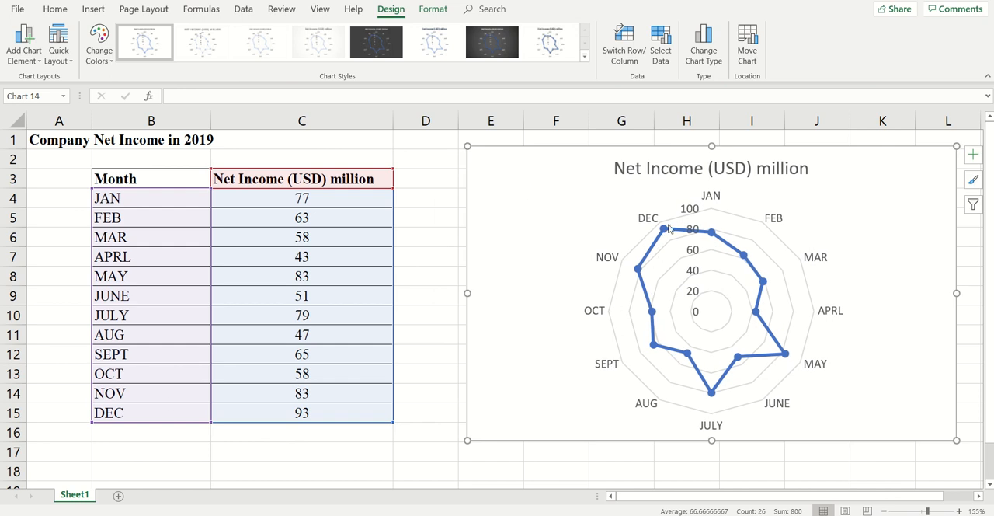
{"action": "mouse_move", "coordinate": [664, 228]}
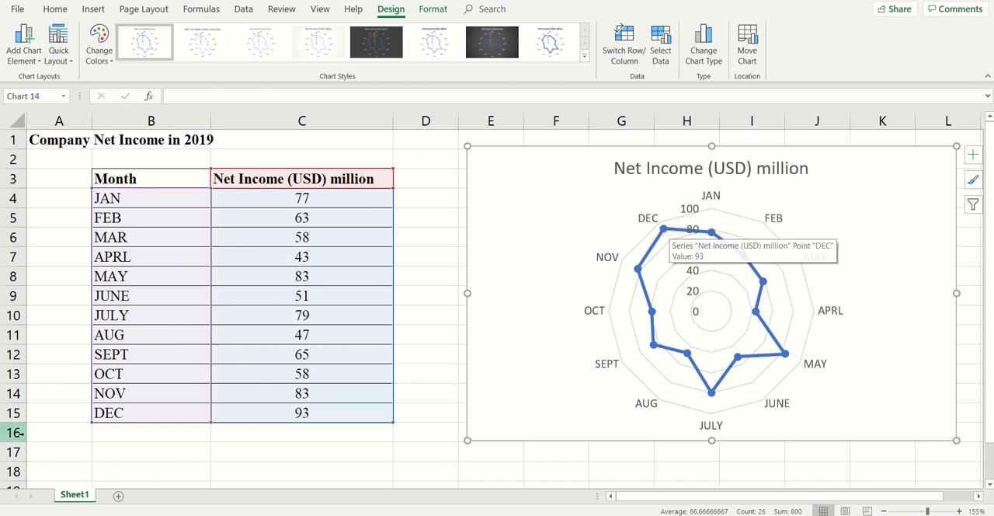
Start inserting a symbol in cell A16 and set the symbol font to Webdings.
{"action": "left_click", "coordinate": [52, 433]}
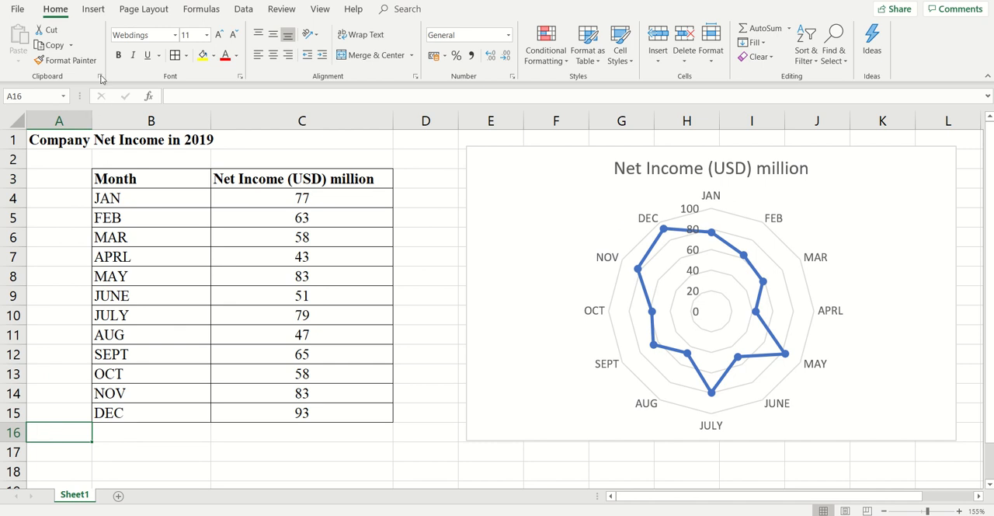
{"action": "left_click", "coordinate": [93, 9]}
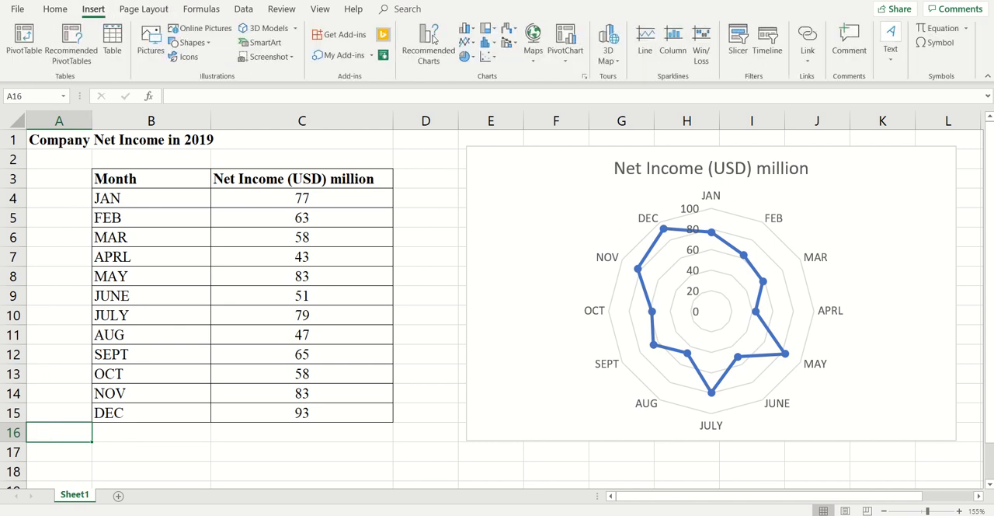
{"action": "left_click", "coordinate": [937, 43]}
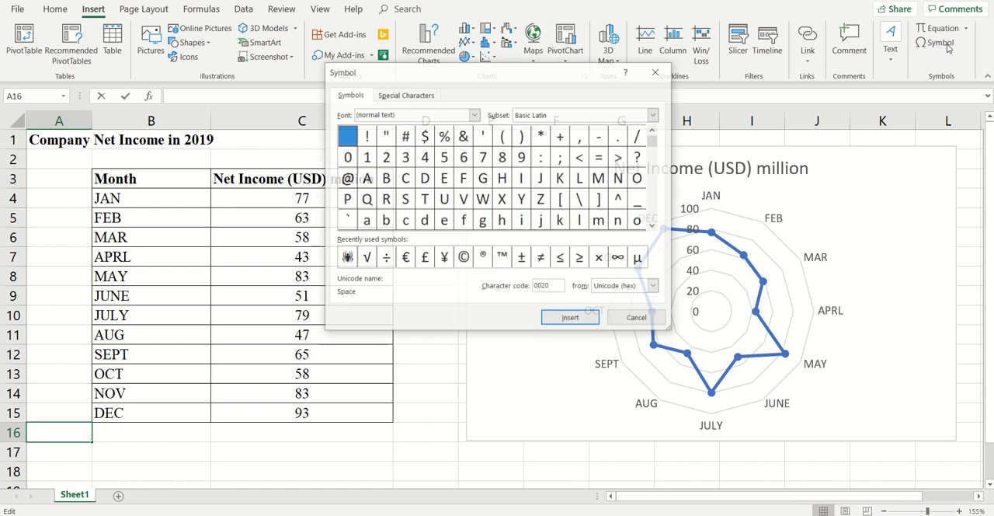
{"action": "left_click", "coordinate": [474, 115]}
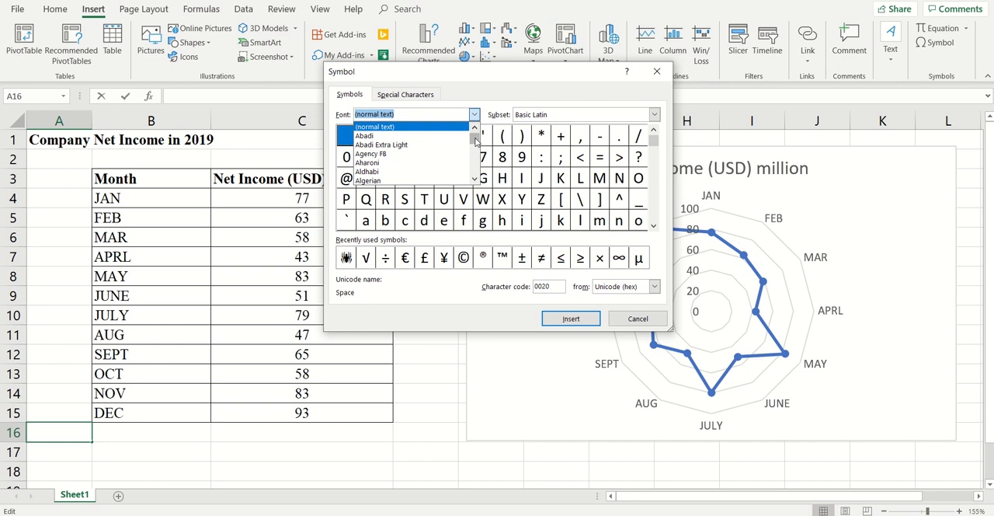
{"action": "left_click_drag", "start_coordinate": [475, 139], "coordinate": [478, 171]}
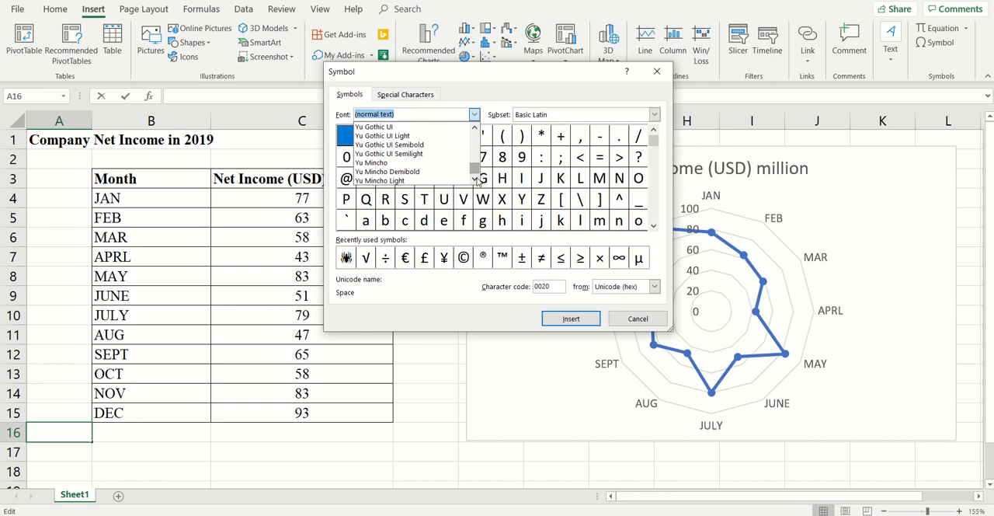
{"action": "left_click", "coordinate": [475, 128]}
{"action": "left_click", "coordinate": [474, 128]}
{"action": "left_click", "coordinate": [475, 127]}
{"action": "left_click", "coordinate": [475, 128]}
{"action": "left_click", "coordinate": [477, 129]}
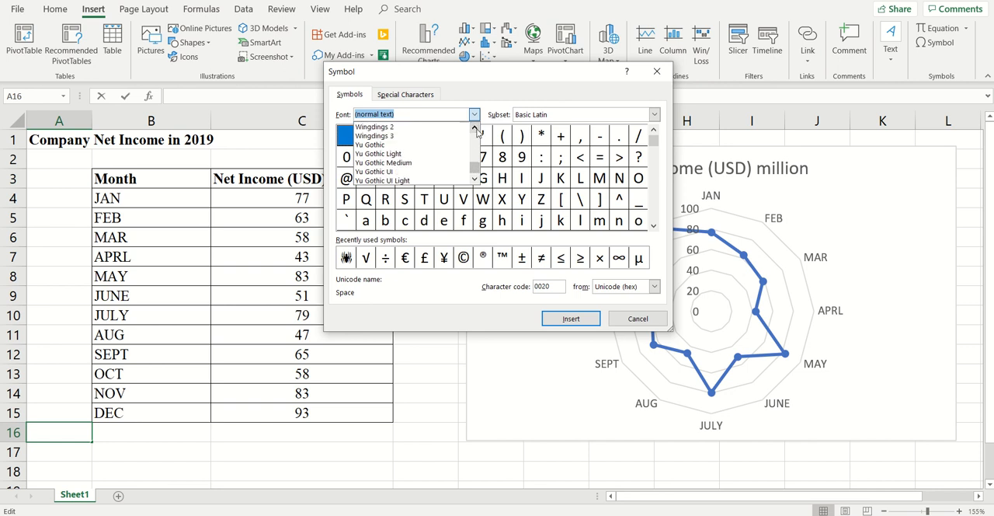
{"action": "left_click", "coordinate": [476, 129]}
{"action": "left_click", "coordinate": [476, 129]}
{"action": "left_click", "coordinate": [476, 129]}
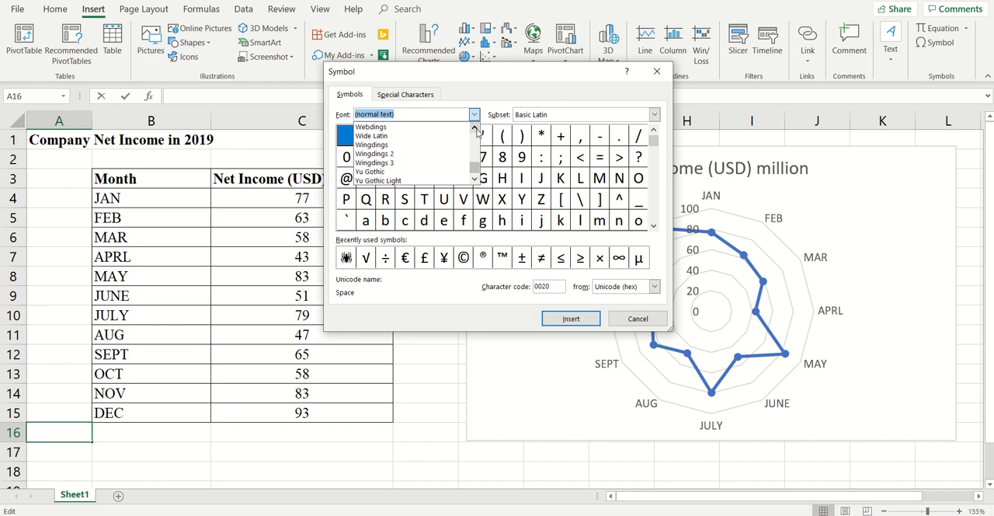
{"action": "left_click", "coordinate": [395, 128]}
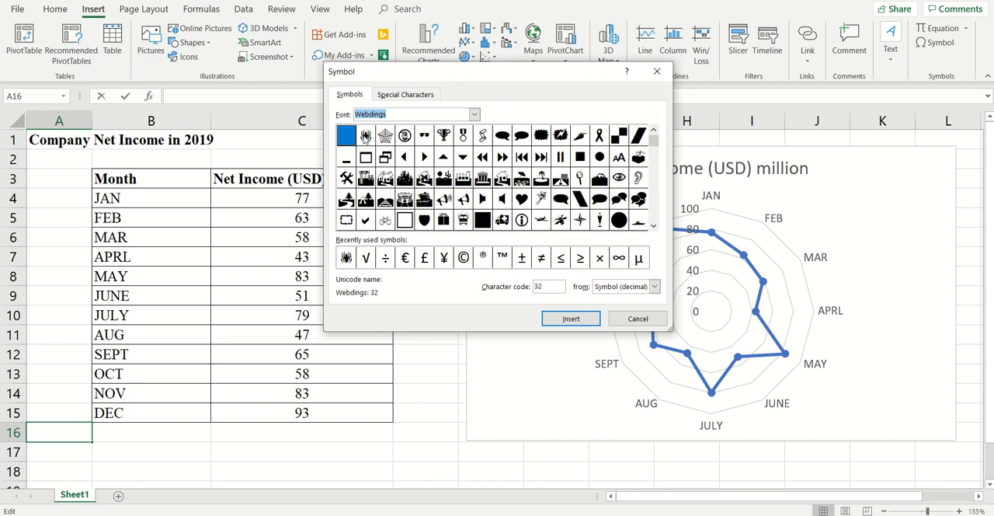
Insert the Webdings spider symbol, character code 33, in cell A16.
{"action": "left_click", "coordinate": [365, 136]}
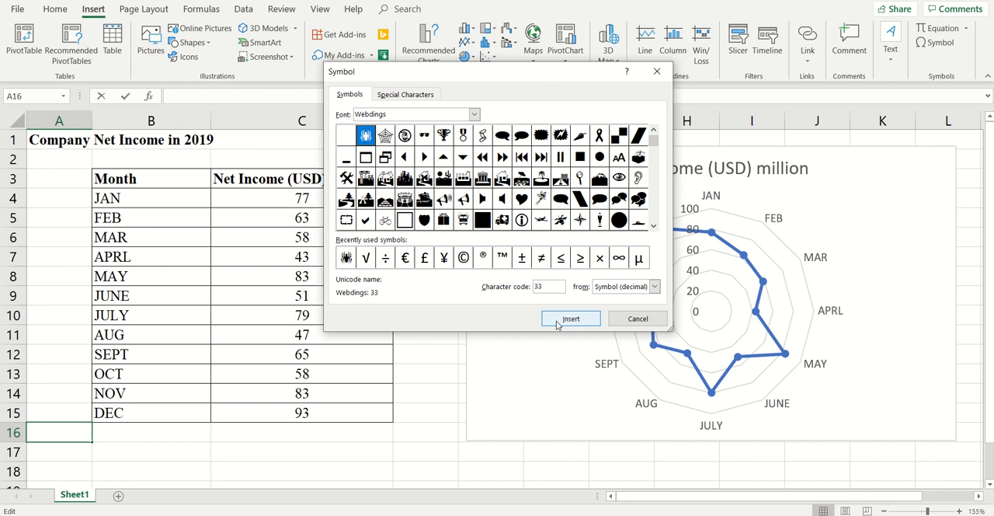
{"action": "left_click", "coordinate": [557, 324]}
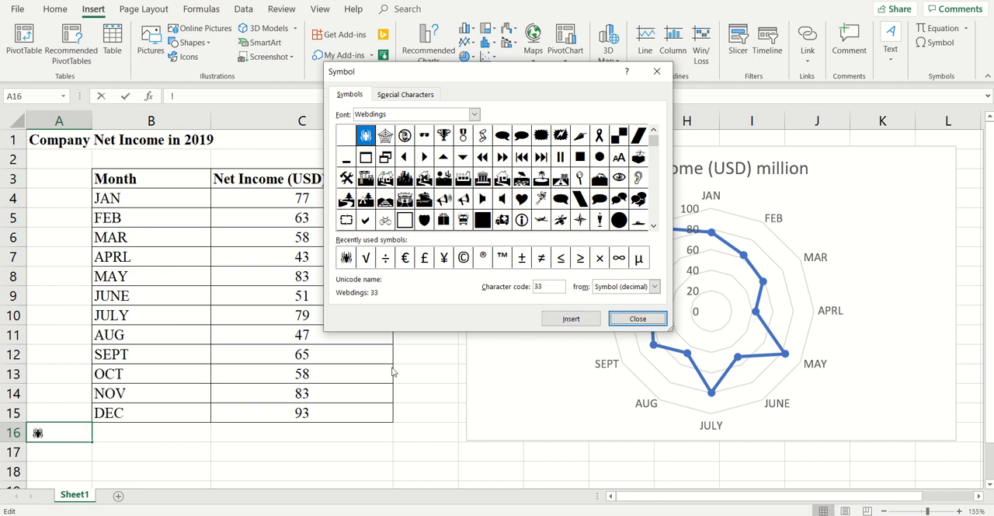
{"action": "left_click", "coordinate": [637, 318]}
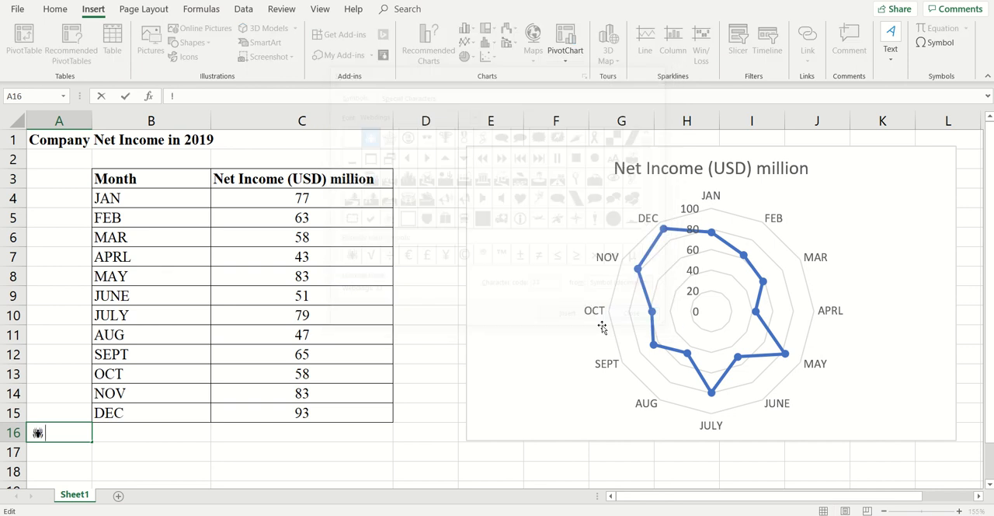
{"action": "left_click", "coordinate": [41, 453]}
Copy cell A16, paste it as a picture at D2 and enlarge the picture to about 0.57 by 1.87 cm.
{"action": "left_click", "coordinate": [43, 434]}
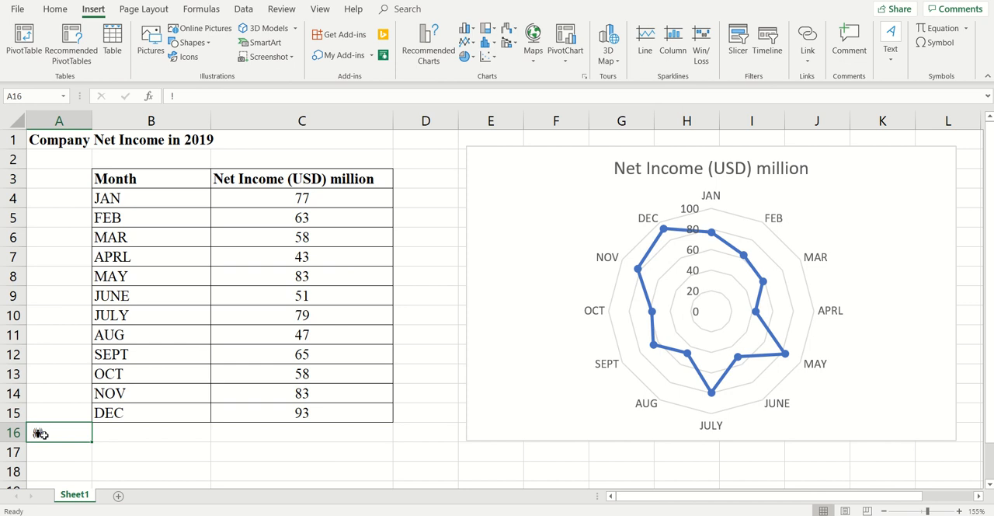
{"action": "key", "text": "ctrl+c"}
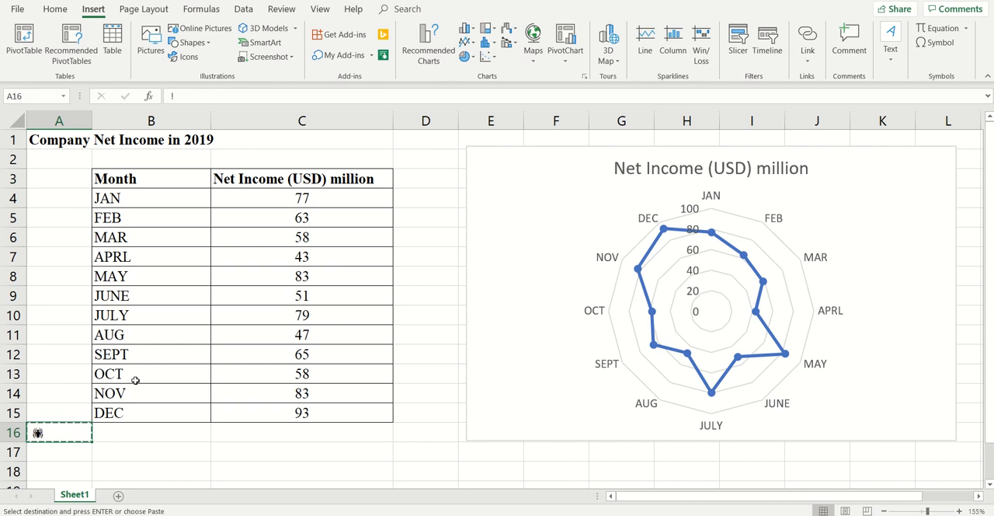
{"action": "left_click", "coordinate": [414, 162]}
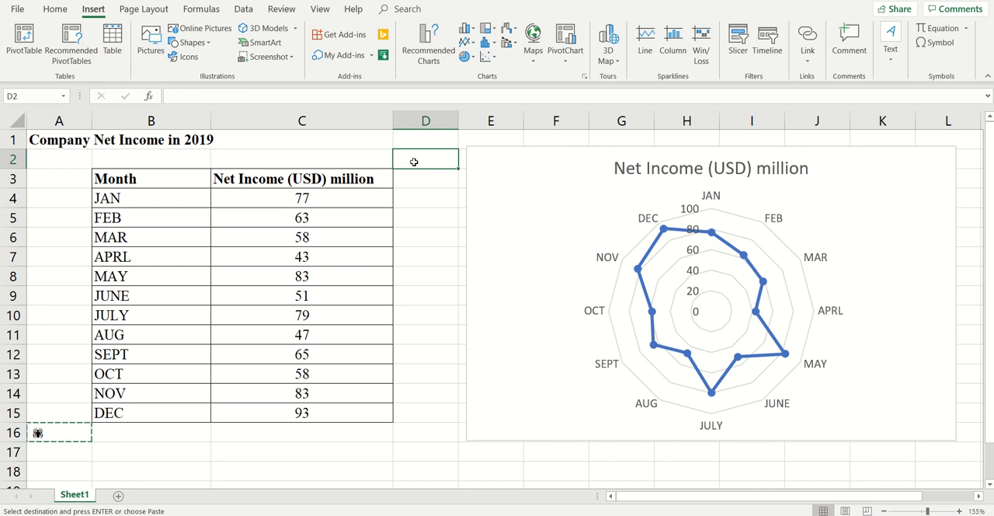
{"action": "right_click", "coordinate": [414, 162]}
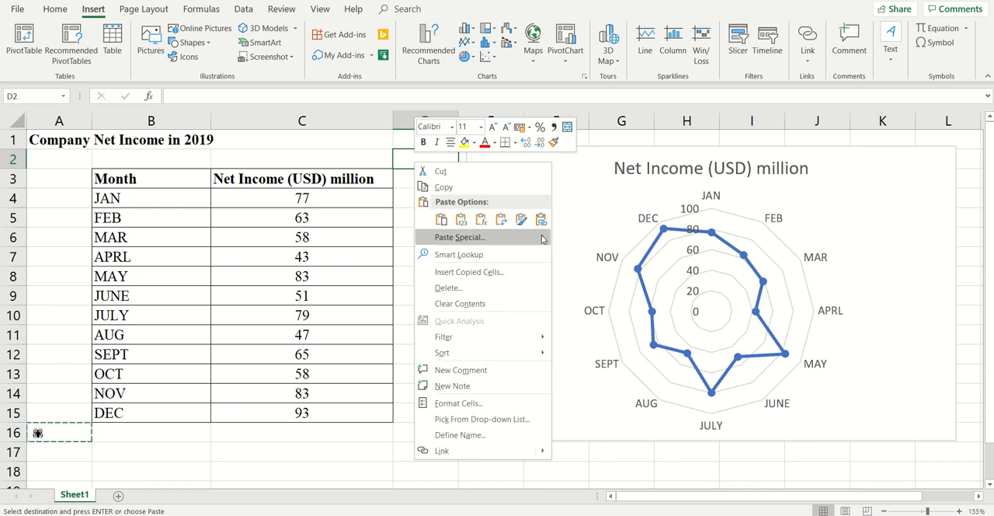
{"action": "mouse_move", "coordinate": [543, 238]}
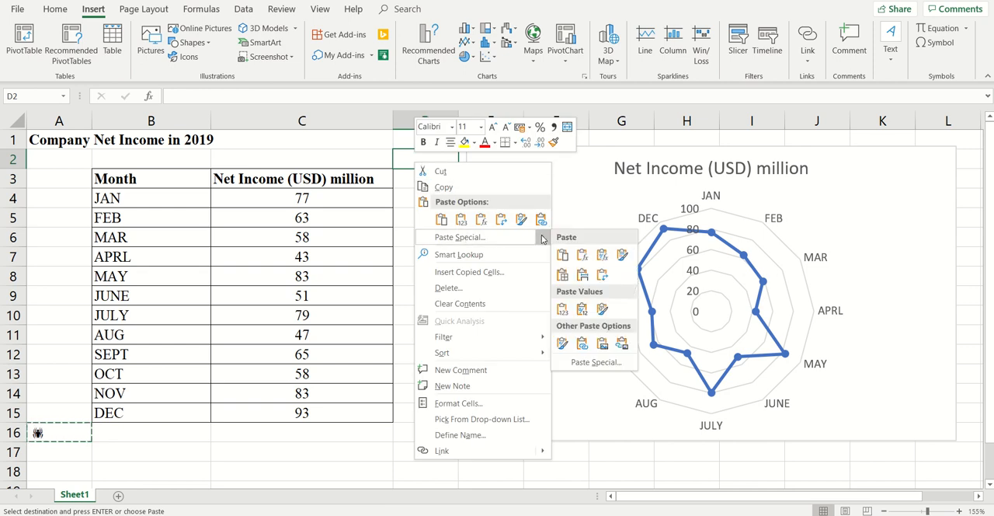
{"action": "left_click", "coordinate": [603, 349]}
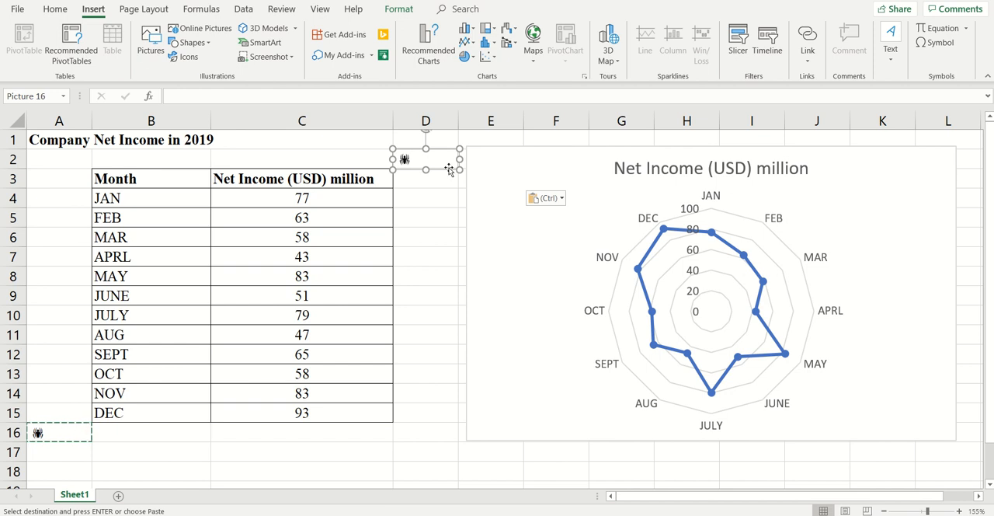
{"action": "left_click_drag", "start_coordinate": [460, 170], "coordinate": [464, 171]}
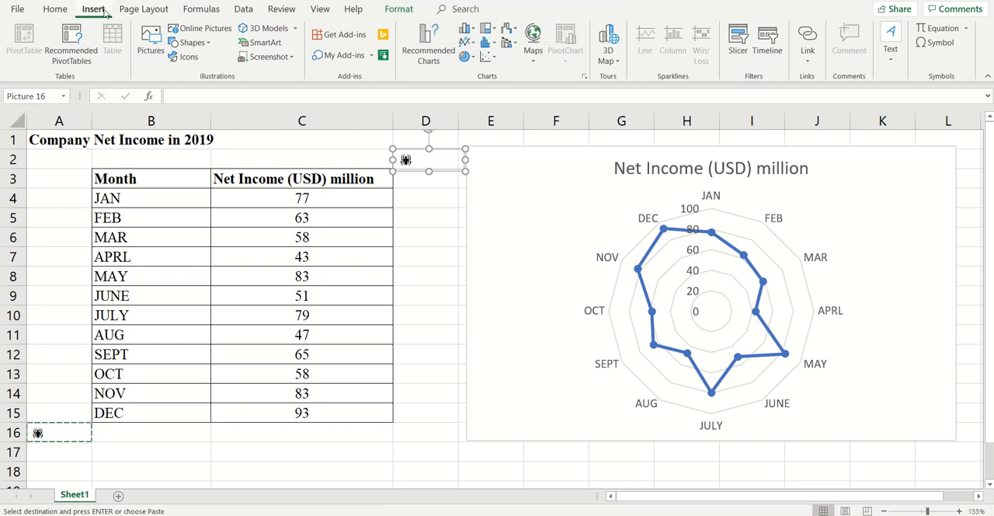
Crop the pasted picture closely around the spider, to about 0.46 cm high and 0.56 cm wide.
{"action": "left_click", "coordinate": [395, 9]}
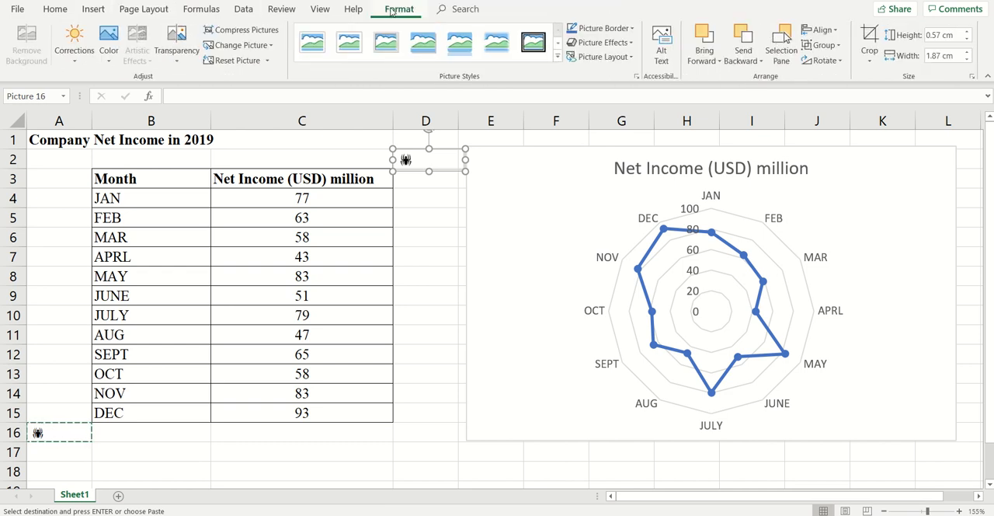
{"action": "left_click", "coordinate": [870, 35]}
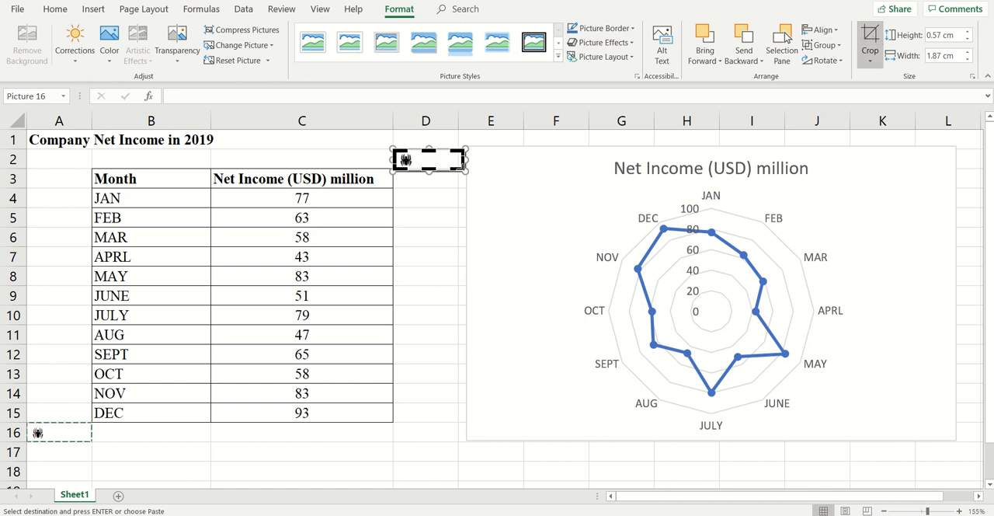
{"action": "left_click", "coordinate": [437, 169]}
{"action": "left_click_drag", "start_coordinate": [437, 169], "coordinate": [418, 168]}
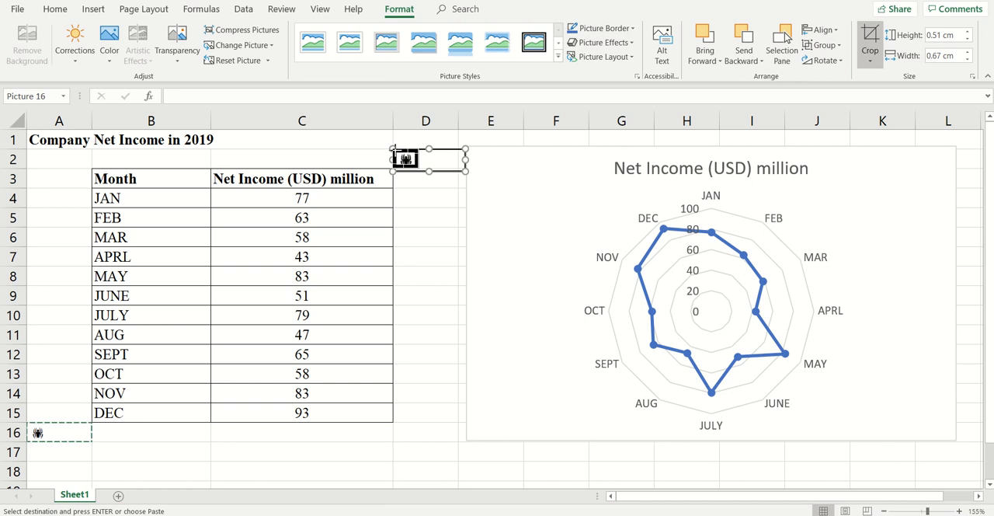
{"action": "left_click", "coordinate": [396, 149]}
{"action": "left_click", "coordinate": [398, 152]}
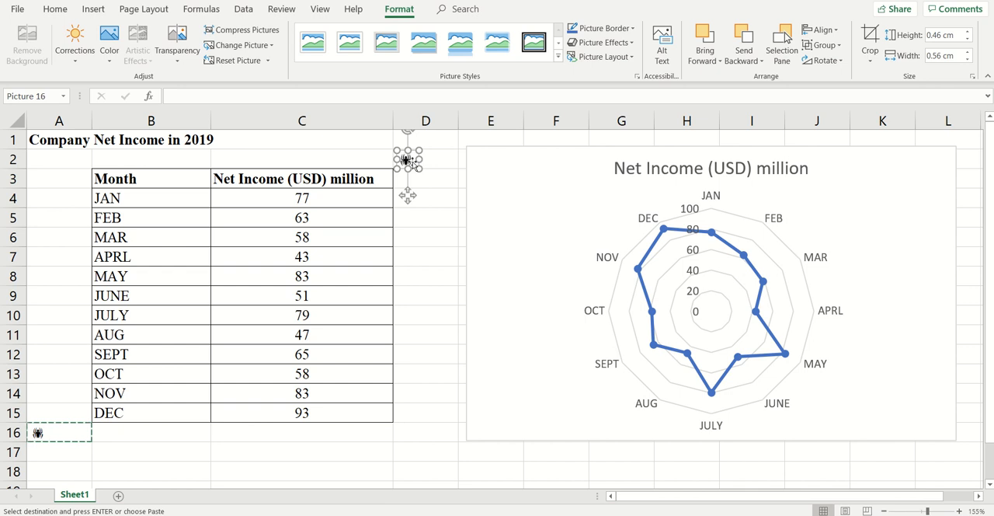
{"action": "left_click", "coordinate": [438, 179]}
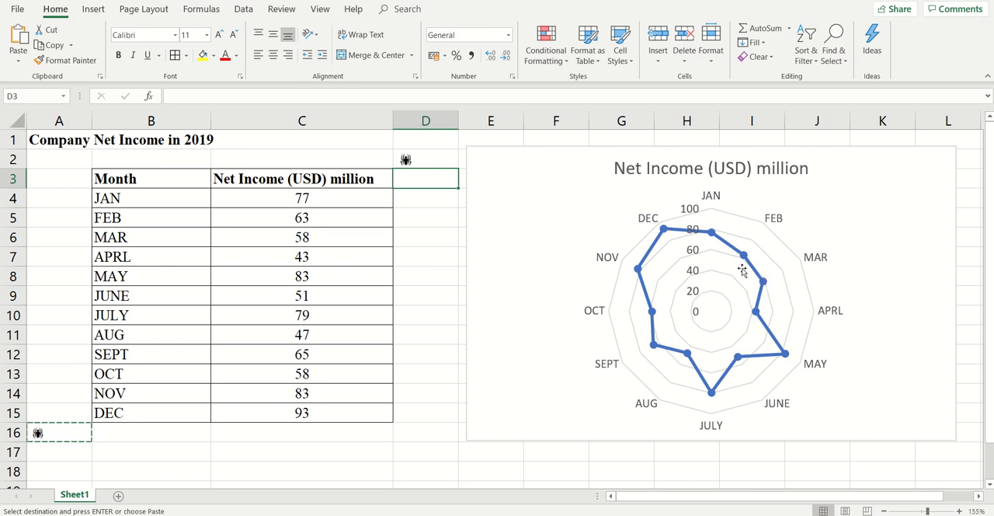
Copy the cropped spider picture at D2 and paste it onto the data markers of the radar chart's net income series.
{"action": "left_click", "coordinate": [485, 184]}
{"action": "left_click", "coordinate": [405, 160]}
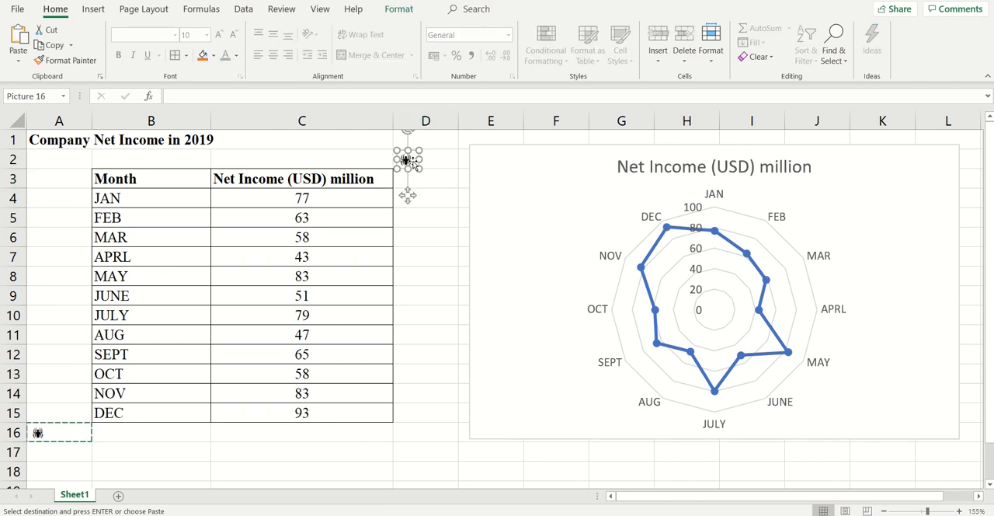
{"action": "right_click", "coordinate": [414, 161]}
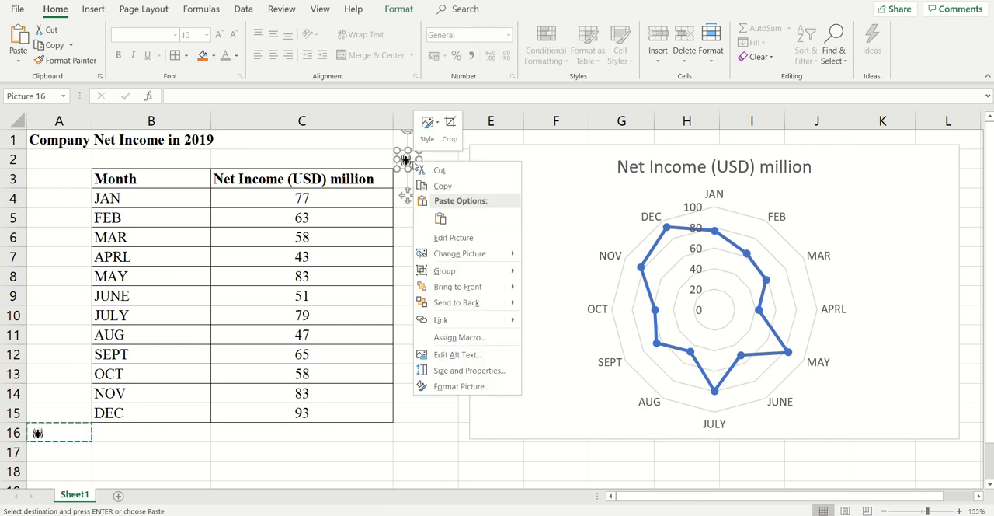
{"action": "left_click", "coordinate": [444, 186]}
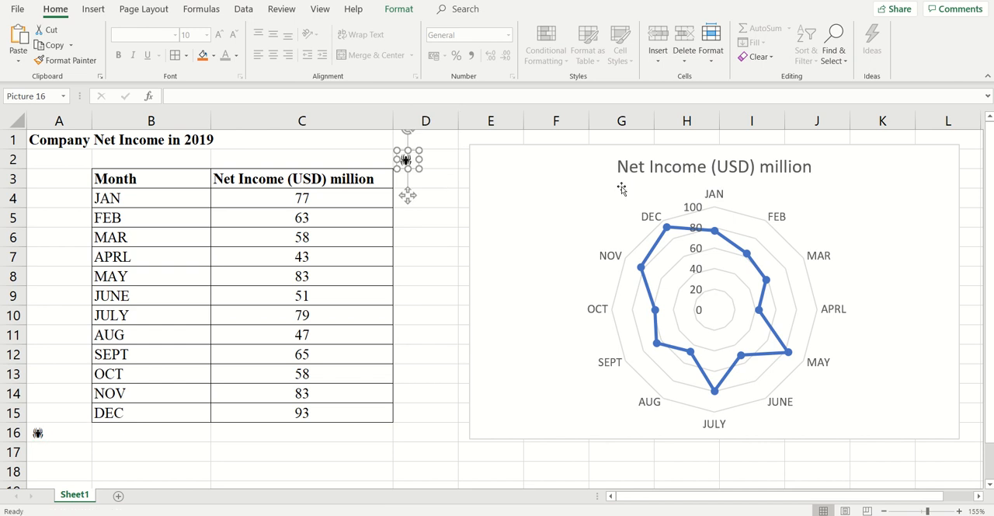
{"action": "left_click", "coordinate": [668, 234]}
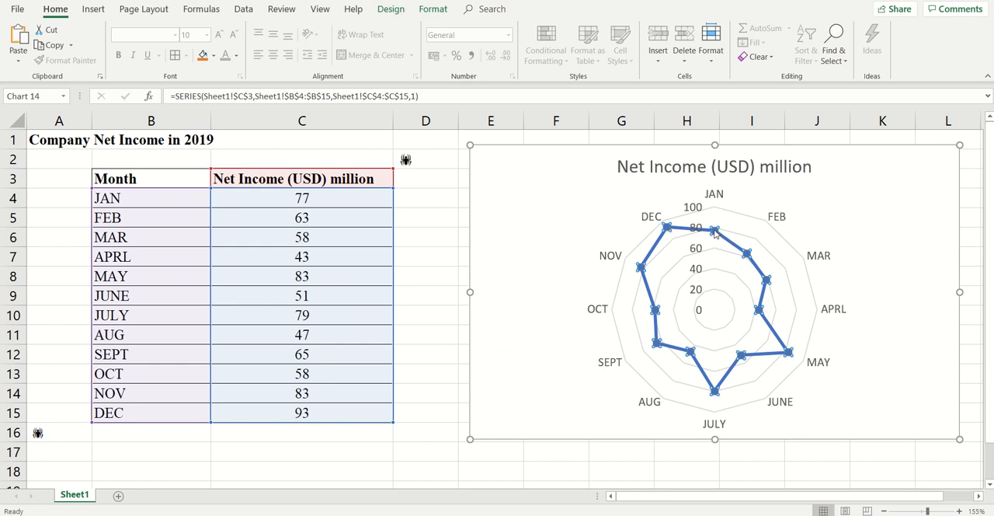
{"action": "mouse_move", "coordinate": [713, 233]}
{"action": "mouse_move", "coordinate": [666, 229]}
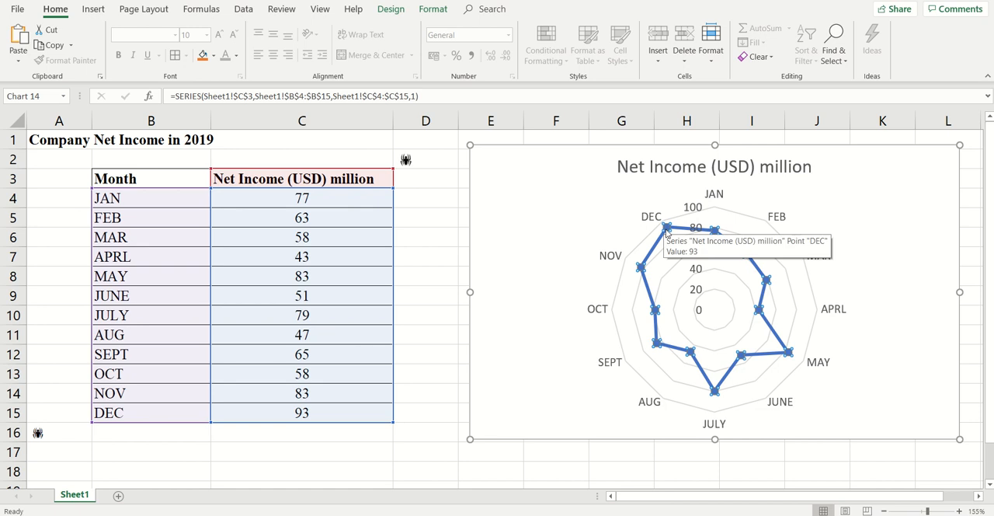
{"action": "key", "text": "ctrl+v"}
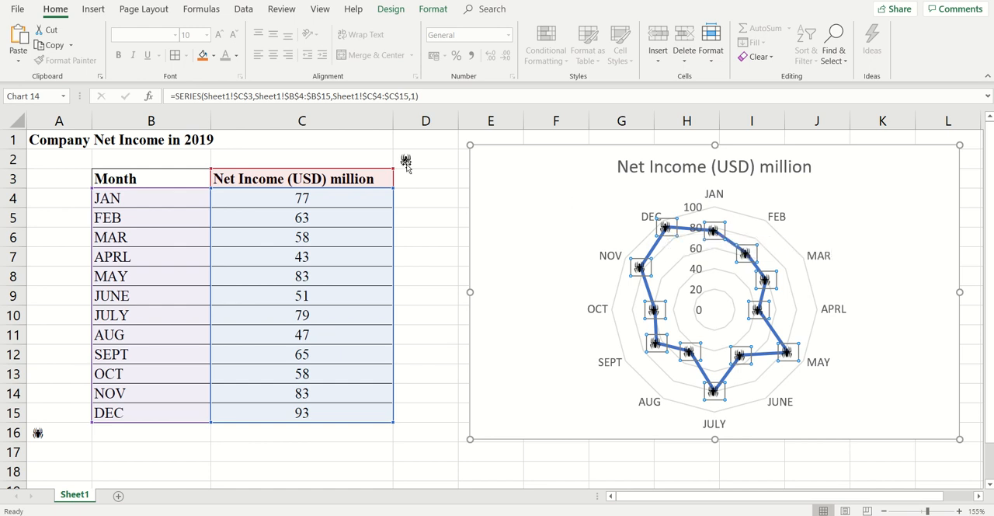
Move the radar chart closer to the data table and format its title as bold, size 14.
{"action": "left_click", "coordinate": [406, 161]}
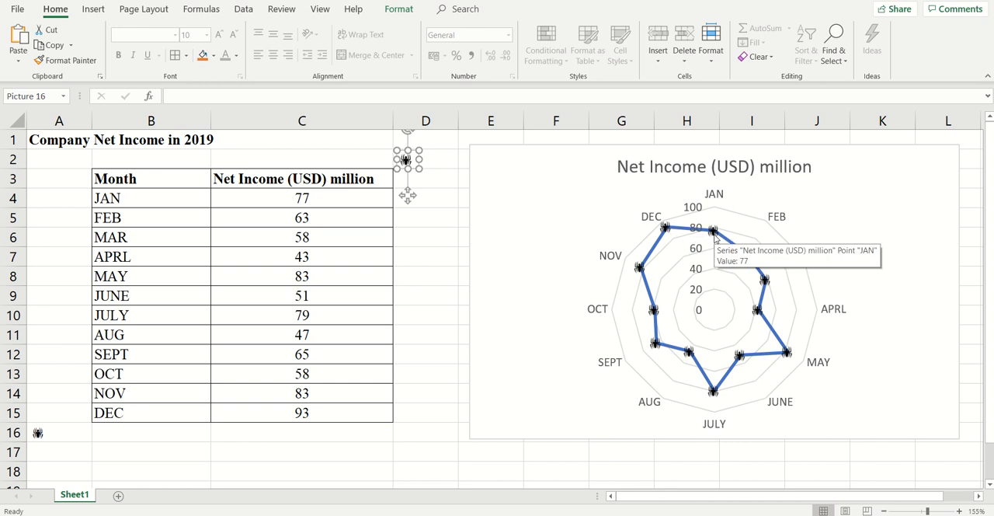
{"action": "left_click_drag", "start_coordinate": [543, 189], "coordinate": [487, 191]}
{"action": "left_click", "coordinate": [661, 180]}
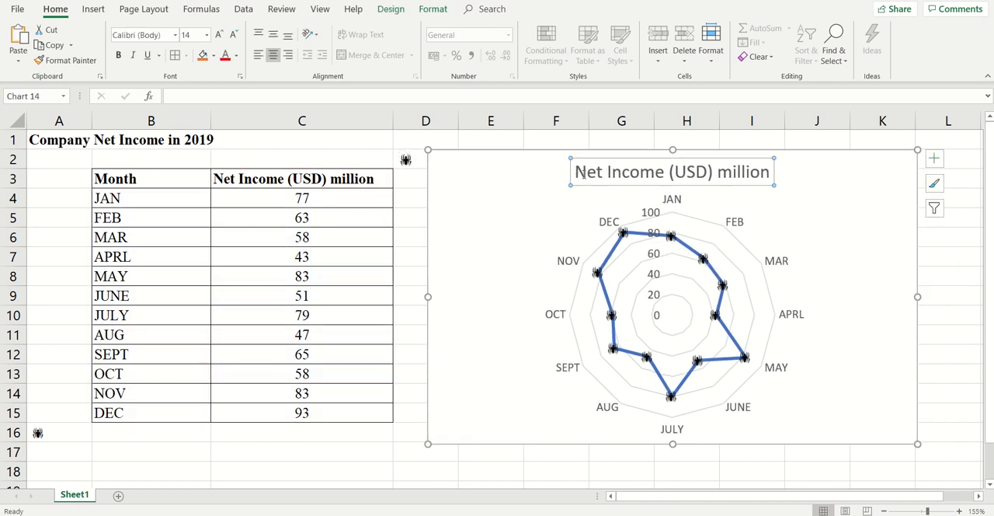
{"action": "left_click_drag", "start_coordinate": [576, 172], "coordinate": [720, 172]}
{"action": "left_click", "coordinate": [117, 55]}
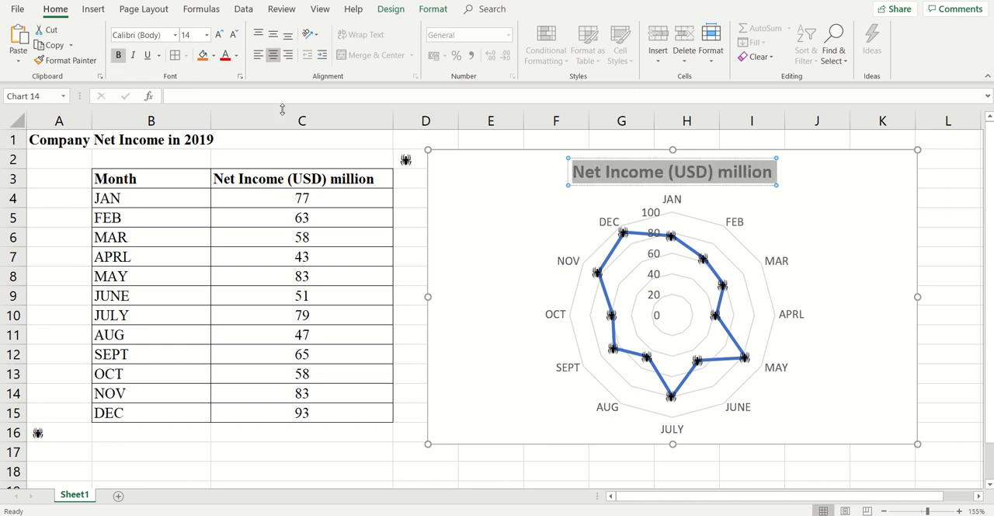
{"action": "left_click", "coordinate": [207, 35]}
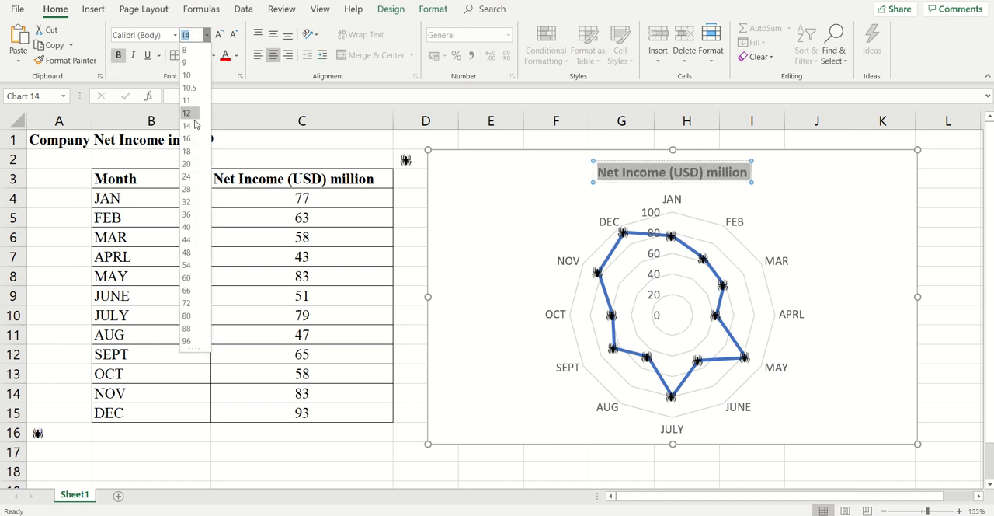
{"action": "left_click", "coordinate": [191, 126]}
{"action": "left_click", "coordinate": [484, 208]}
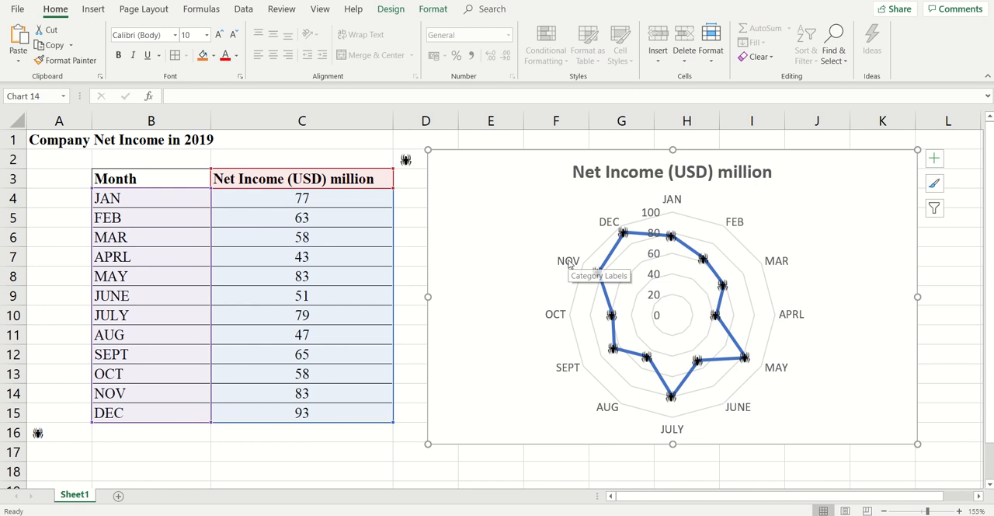
Make the radar chart's month category labels bold and colour them orange.
{"action": "left_click", "coordinate": [570, 262]}
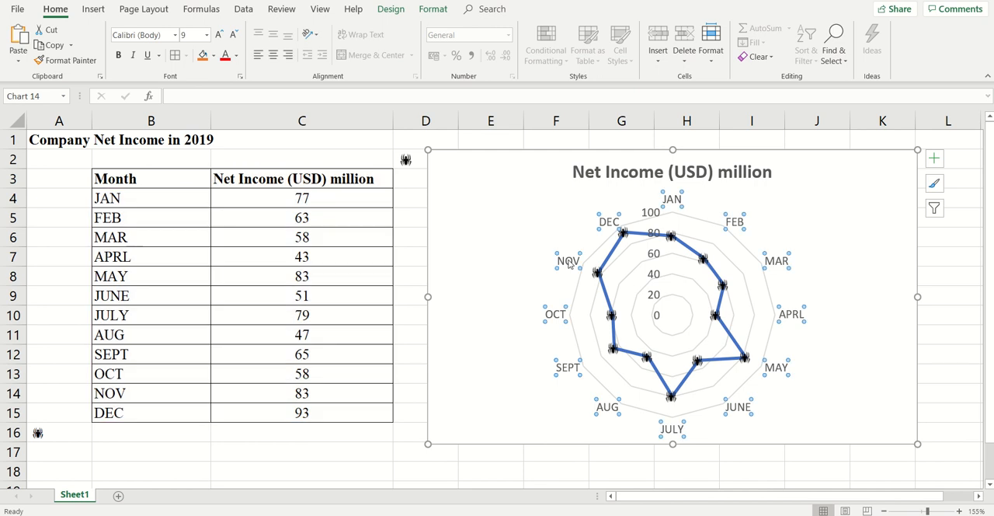
{"action": "left_click", "coordinate": [117, 55]}
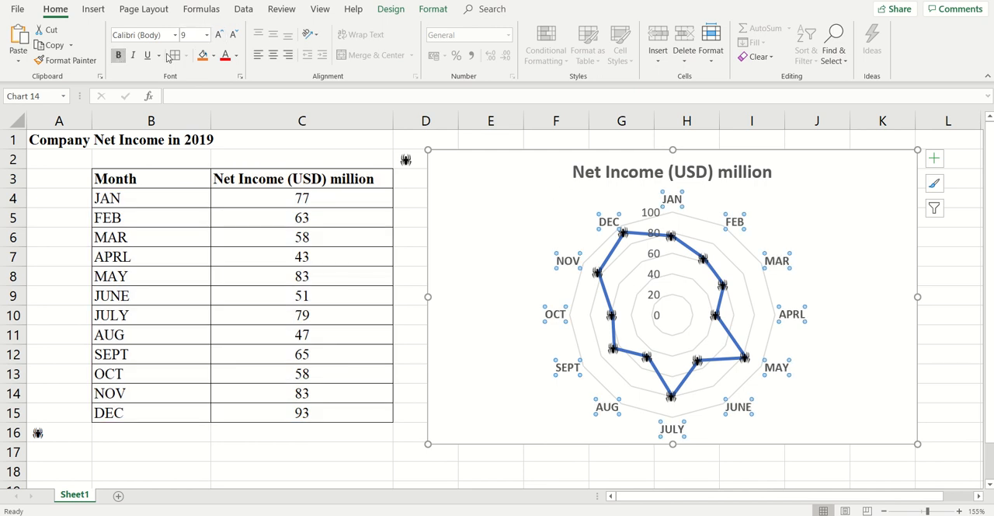
{"action": "left_click", "coordinate": [236, 56]}
{"action": "left_click", "coordinate": [295, 104]}
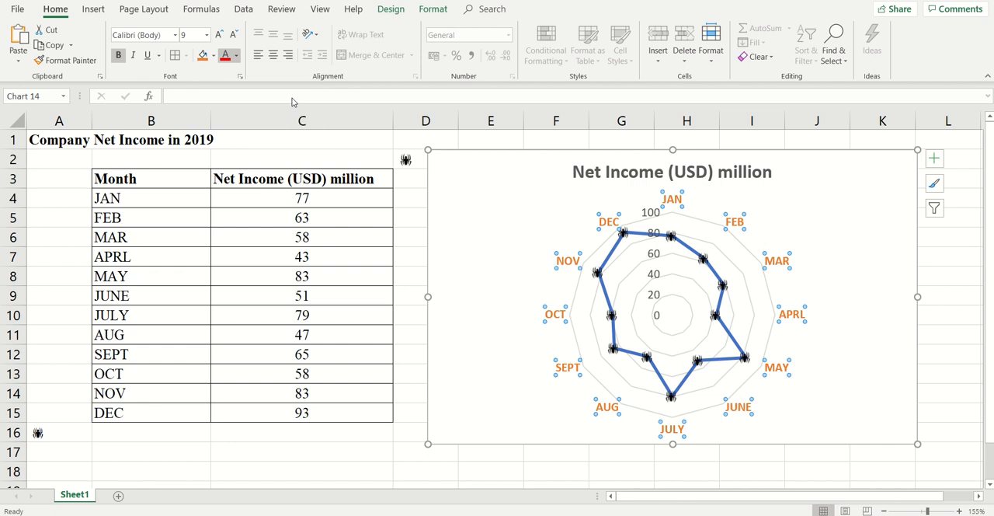
{"action": "left_click", "coordinate": [602, 283]}
{"action": "left_click", "coordinate": [598, 277]}
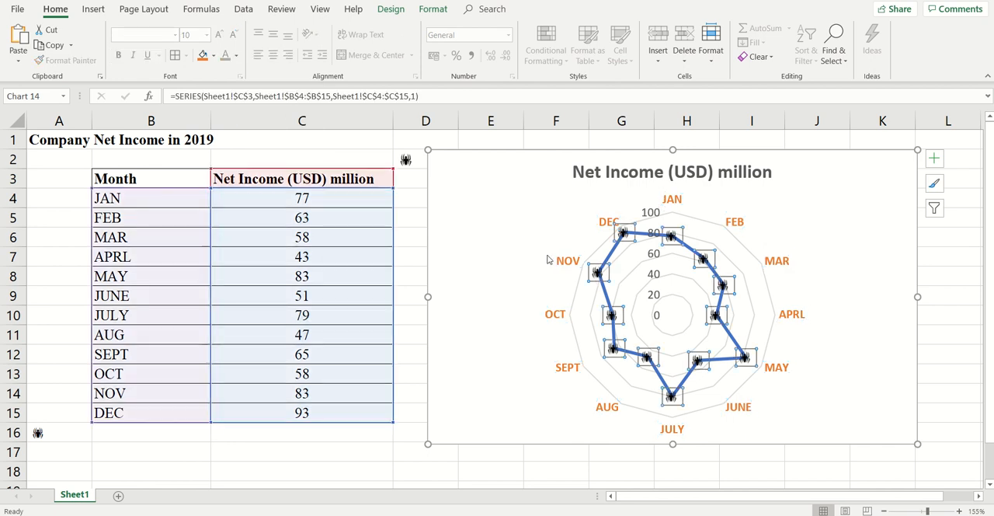
{"action": "left_click", "coordinate": [214, 55]}
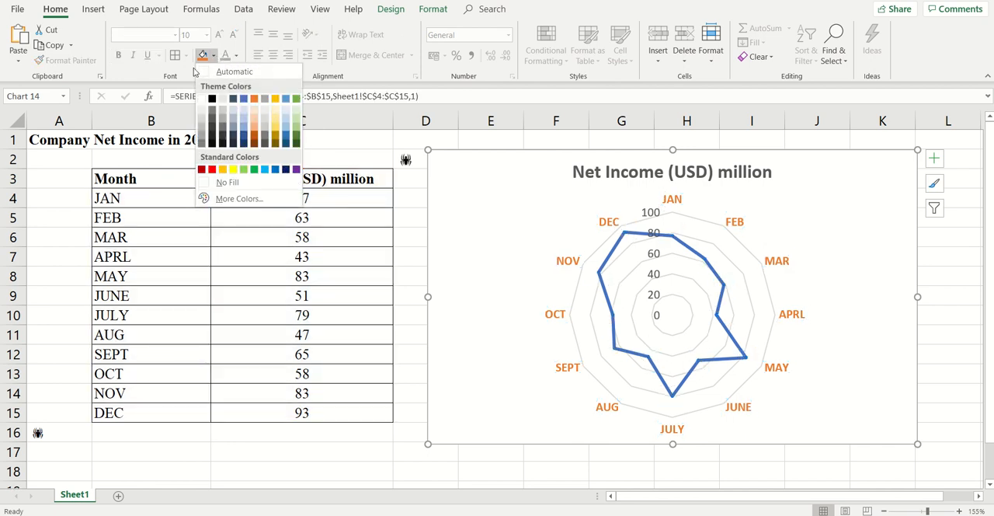
{"action": "left_click", "coordinate": [465, 178]}
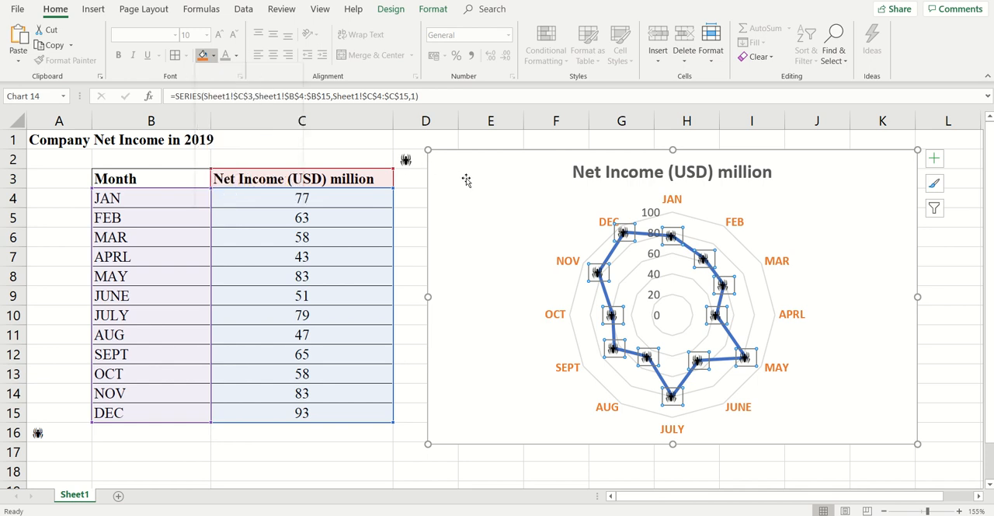
{"action": "left_click", "coordinate": [505, 221]}
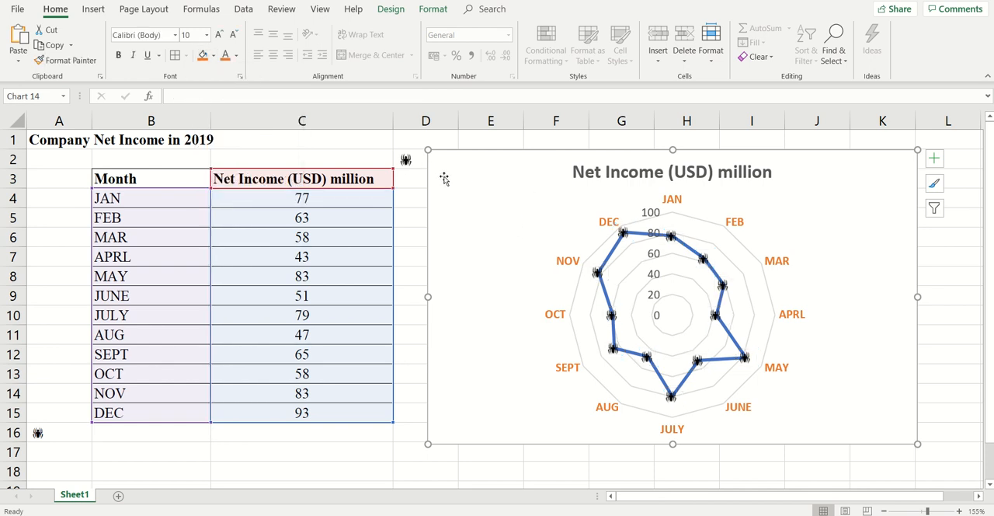